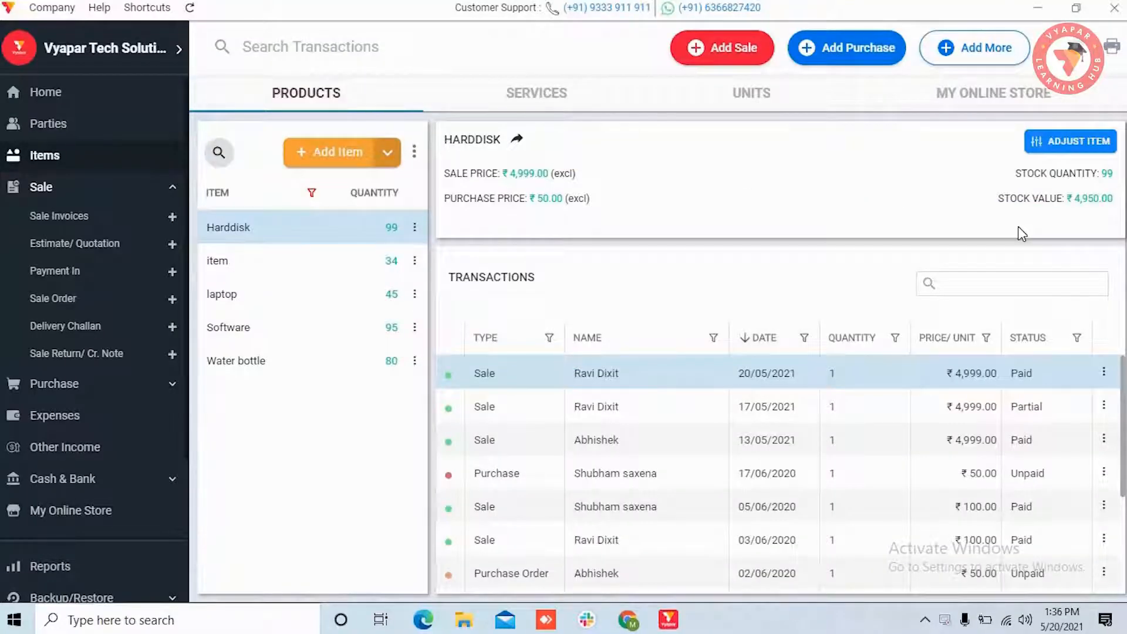
Reach the PRINT settings page from the Harddisk sale screen via Settings
{"action": "left_click", "coordinate": [1105, 375]}
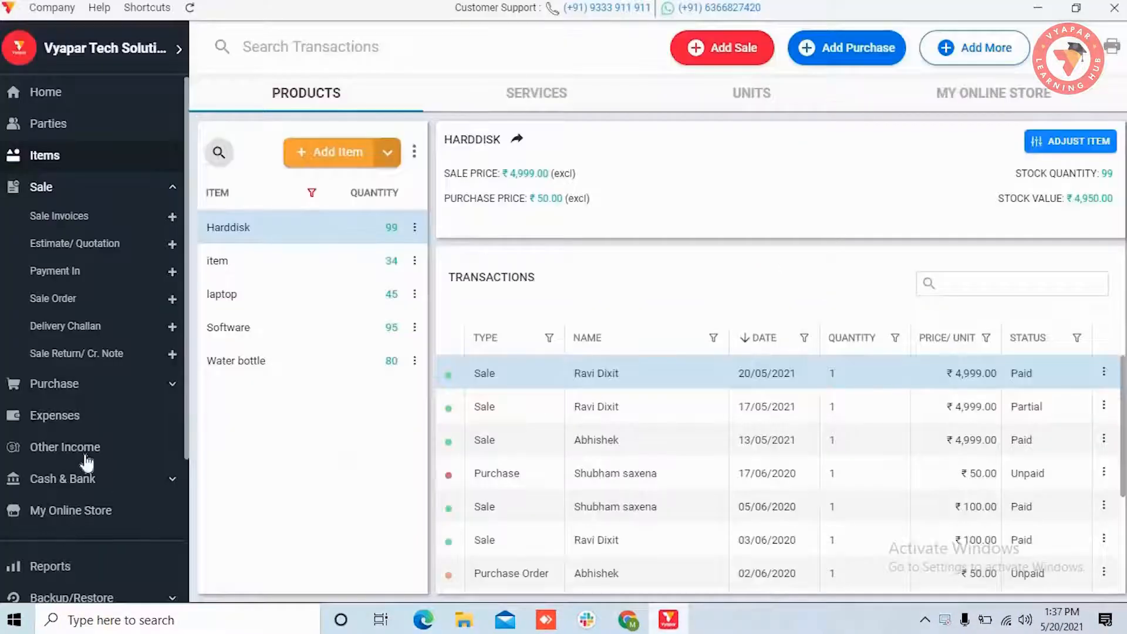
{"action": "scroll", "coordinate": [86, 460], "scroll_direction": "down", "scroll_amount": 3}
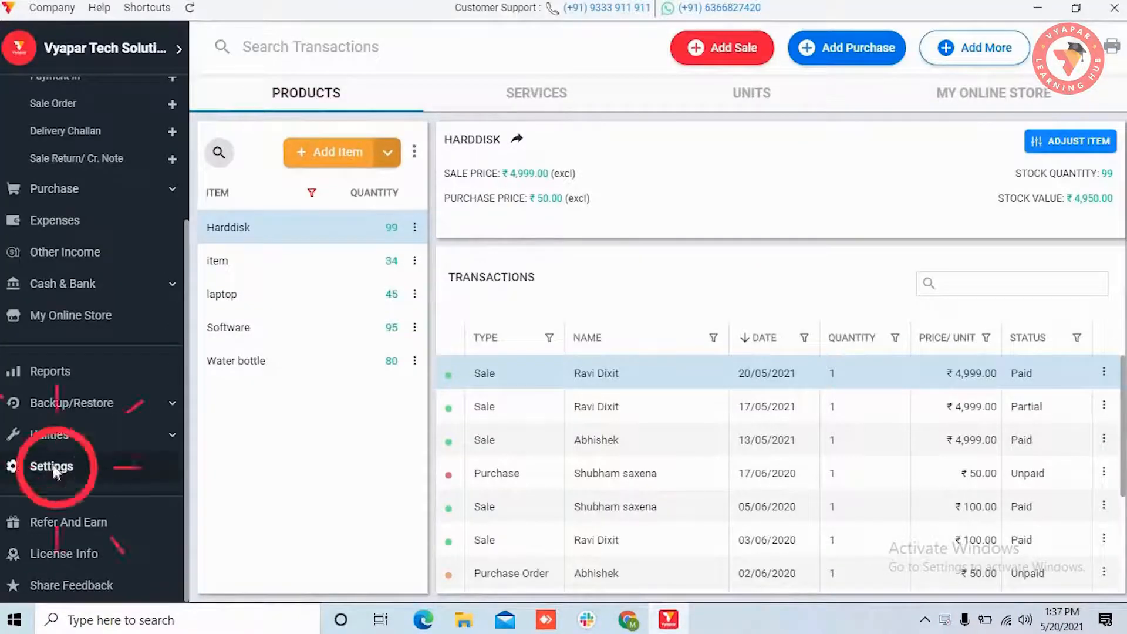
{"action": "left_click", "coordinate": [50, 466]}
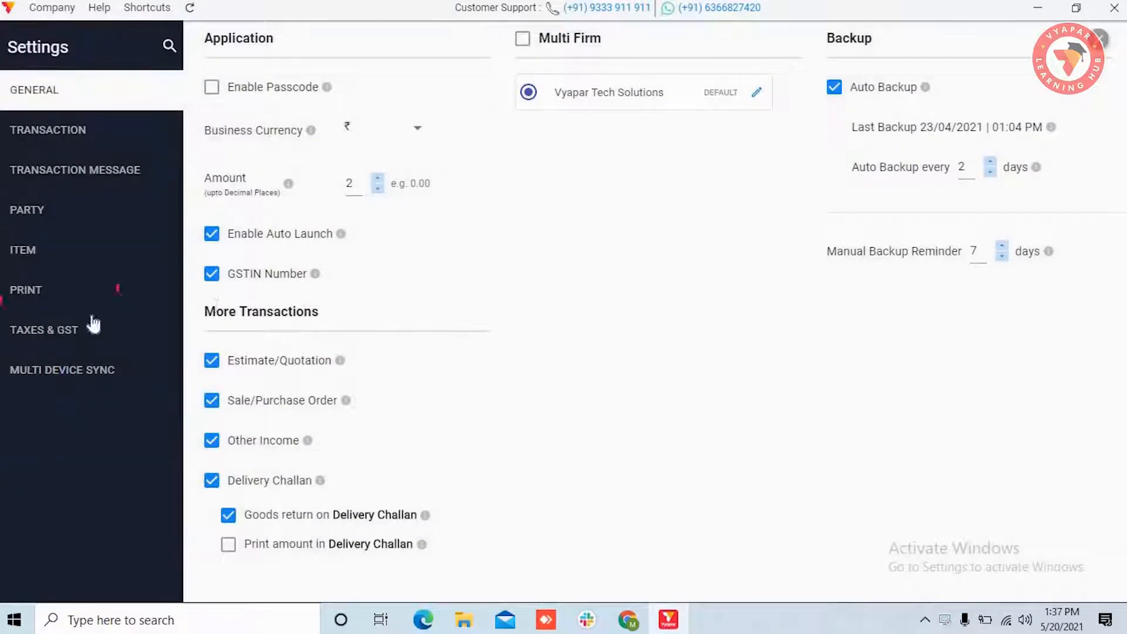
{"action": "left_click", "coordinate": [25, 289]}
{"action": "scroll", "coordinate": [443, 426], "scroll_direction": "down", "scroll_amount": 5}
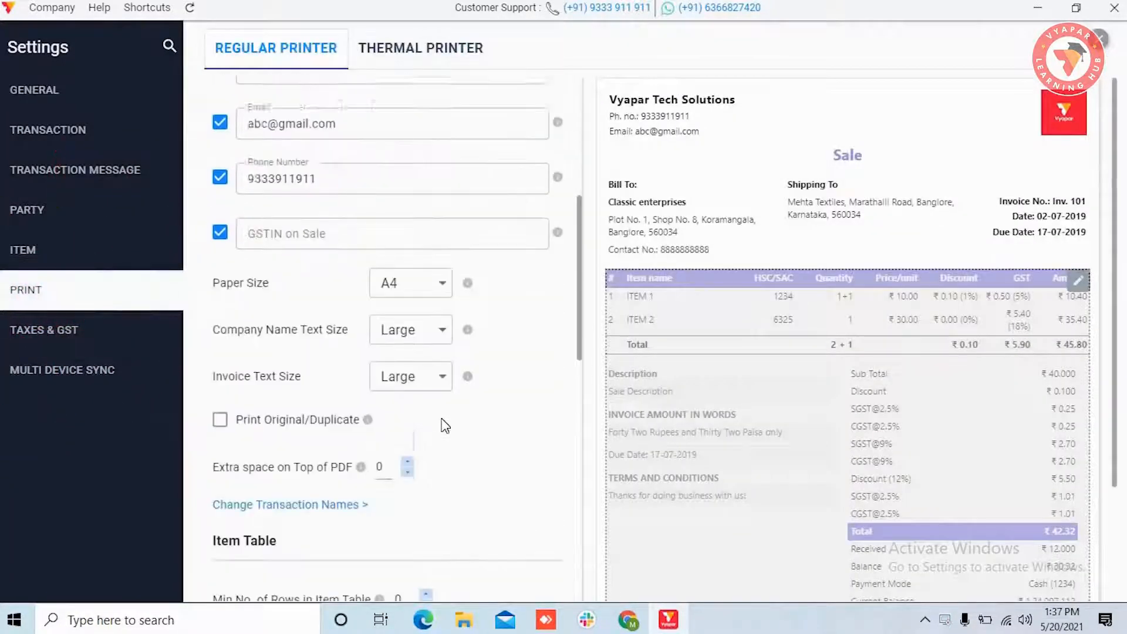
{"action": "scroll", "coordinate": [444, 425], "scroll_direction": "down", "scroll_amount": 3}
{"action": "scroll", "coordinate": [443, 426], "scroll_direction": "down", "scroll_amount": 3}
{"action": "scroll", "coordinate": [352, 352], "scroll_direction": "down", "scroll_amount": 2}
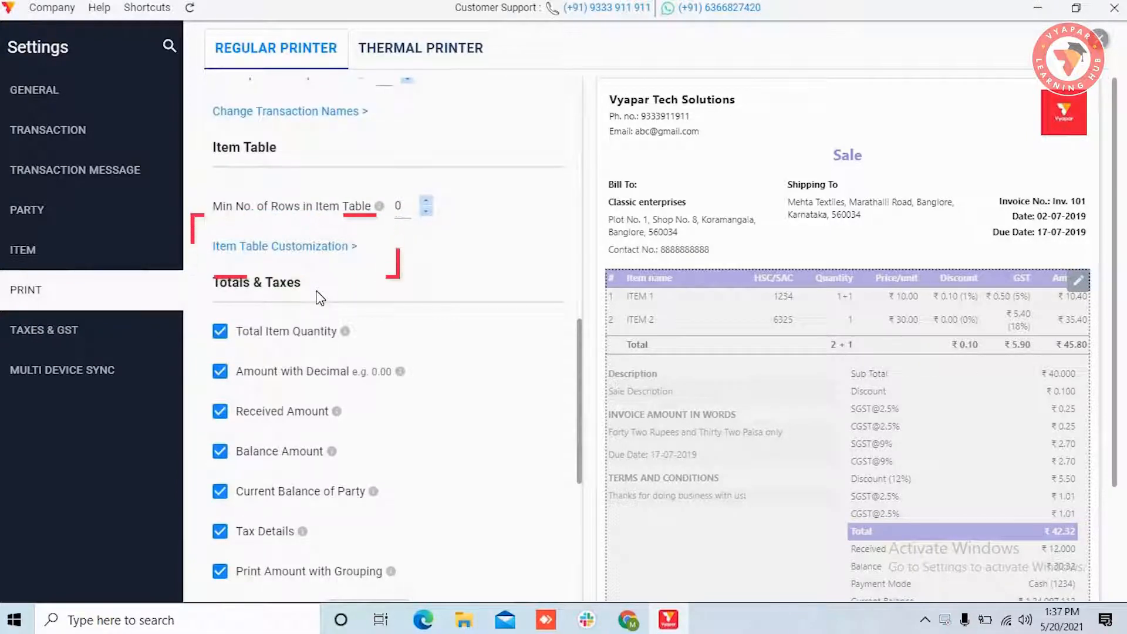
Bring up the Item Table Customization dialog with its column checkboxes
{"action": "left_click", "coordinate": [291, 253]}
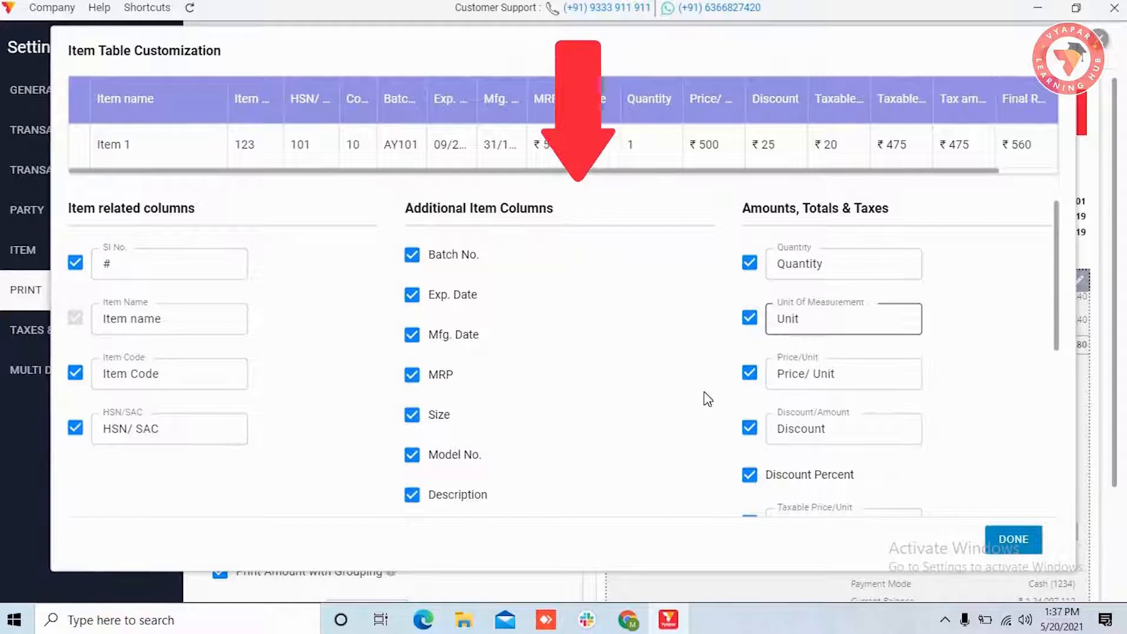
{"action": "scroll", "coordinate": [708, 399], "scroll_direction": "down", "scroll_amount": 3}
{"action": "scroll", "coordinate": [707, 398], "scroll_direction": "down", "scroll_amount": 3}
{"action": "scroll", "coordinate": [707, 399], "scroll_direction": "down", "scroll_amount": 2}
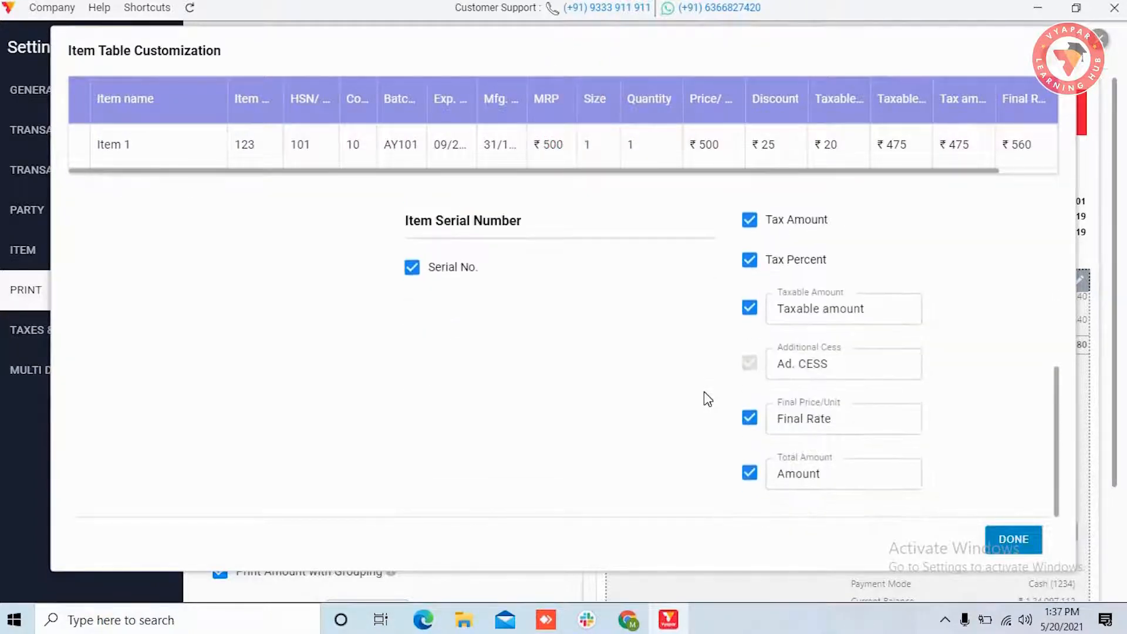
{"action": "scroll", "coordinate": [708, 398], "scroll_direction": "up", "scroll_amount": 3}
{"action": "scroll", "coordinate": [708, 398], "scroll_direction": "up", "scroll_amount": 3}
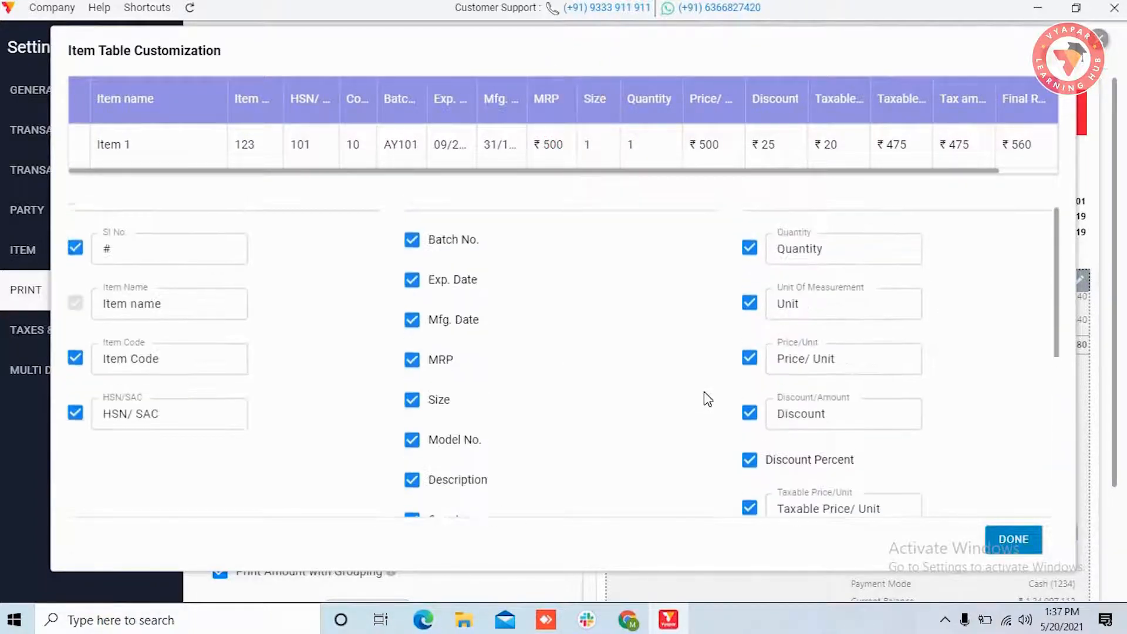
{"action": "scroll", "coordinate": [708, 398], "scroll_direction": "up", "scroll_amount": 2}
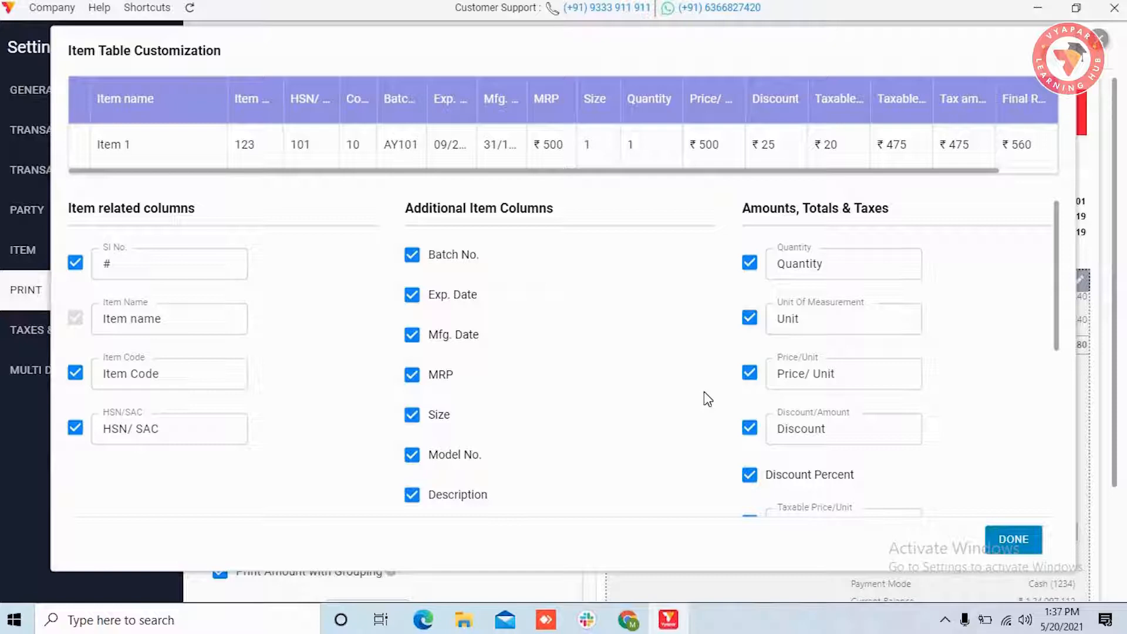
Hide the MRP, Model No. and Item Code columns from the invoice item table
{"action": "left_click", "coordinate": [413, 374]}
{"action": "left_click", "coordinate": [413, 455]}
{"action": "left_click", "coordinate": [150, 374]}
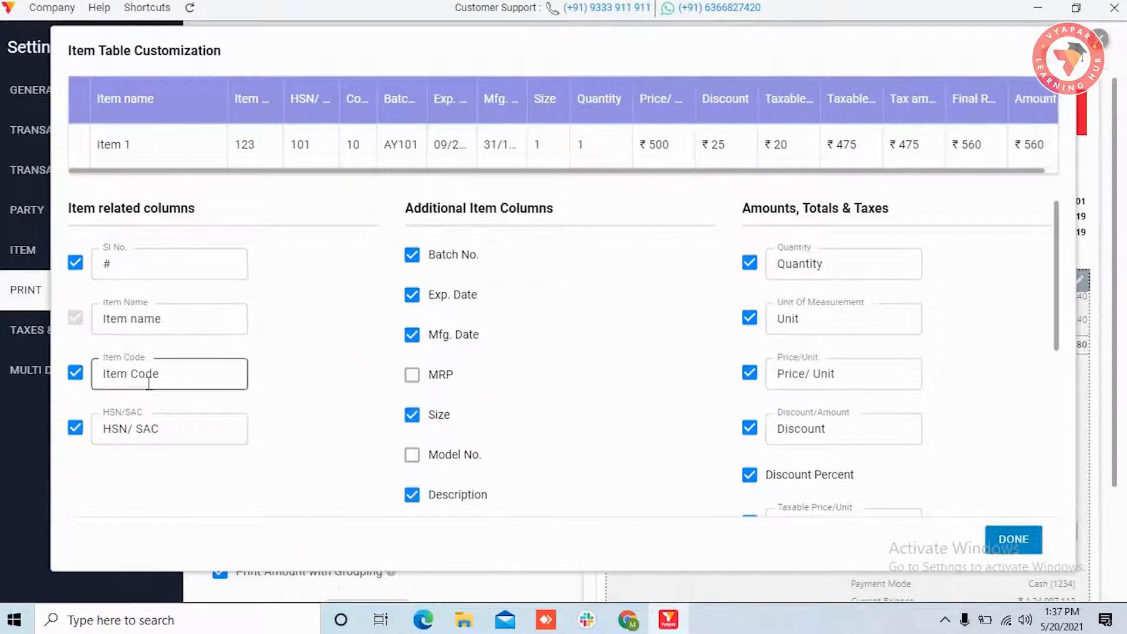
{"action": "left_click", "coordinate": [75, 374]}
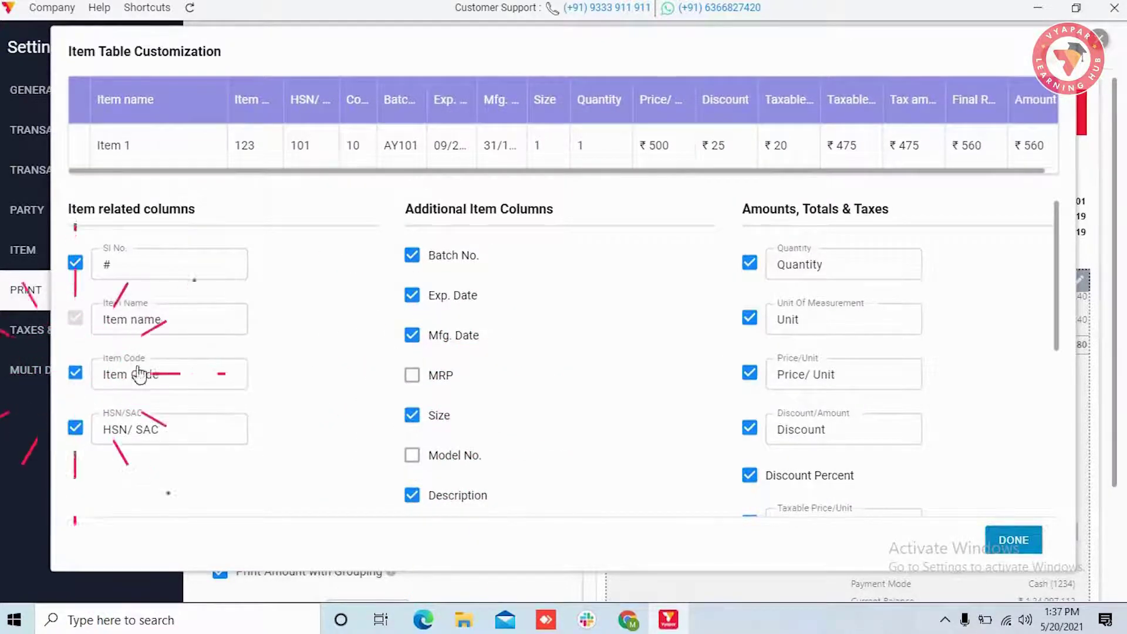
Hide the Discount, Discount Percent, Tax Amount and Tax Percent columns
{"action": "left_click", "coordinate": [750, 429]}
{"action": "scroll", "coordinate": [749, 430], "scroll_direction": "down", "scroll_amount": 2}
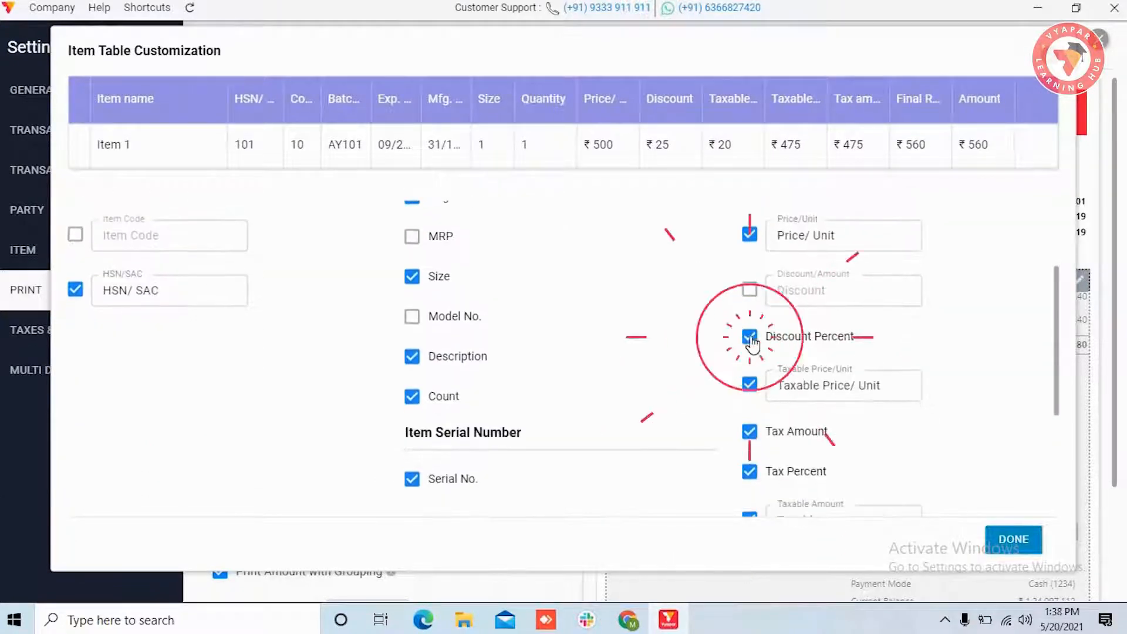
{"action": "left_click", "coordinate": [750, 336]}
{"action": "left_click", "coordinate": [749, 432]}
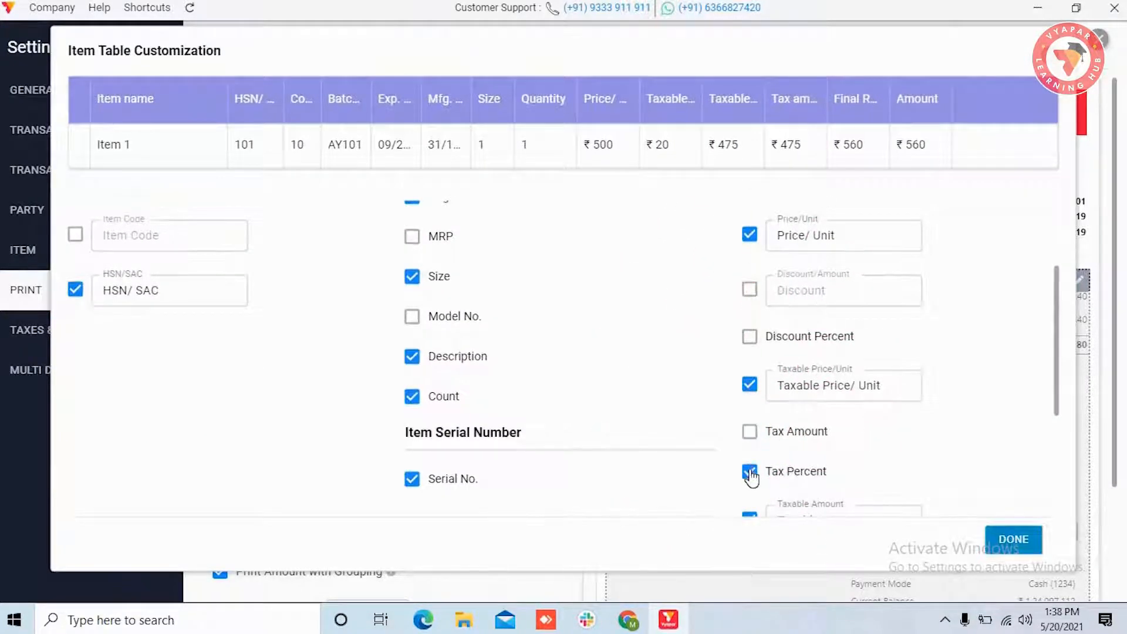
{"action": "left_click", "coordinate": [749, 472]}
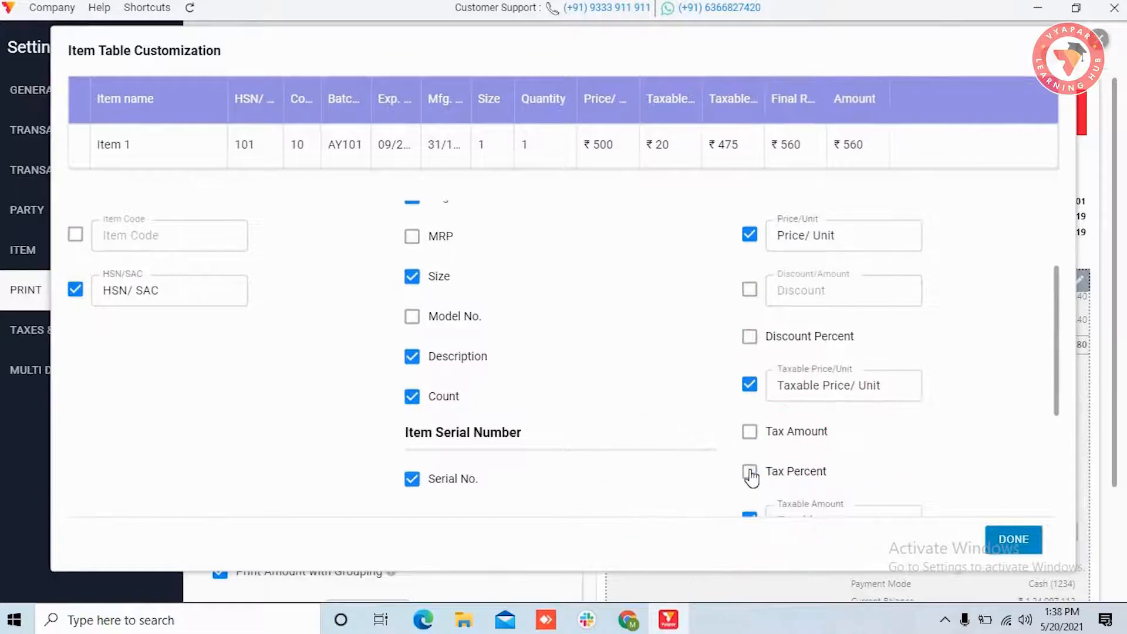
{"action": "scroll", "coordinate": [750, 475], "scroll_direction": "down", "scroll_amount": 1}
{"action": "scroll", "coordinate": [750, 475], "scroll_direction": "down", "scroll_amount": 1}
{"action": "scroll", "coordinate": [749, 476], "scroll_direction": "down", "scroll_amount": 1}
{"action": "scroll", "coordinate": [749, 476], "scroll_direction": "down", "scroll_amount": 1}
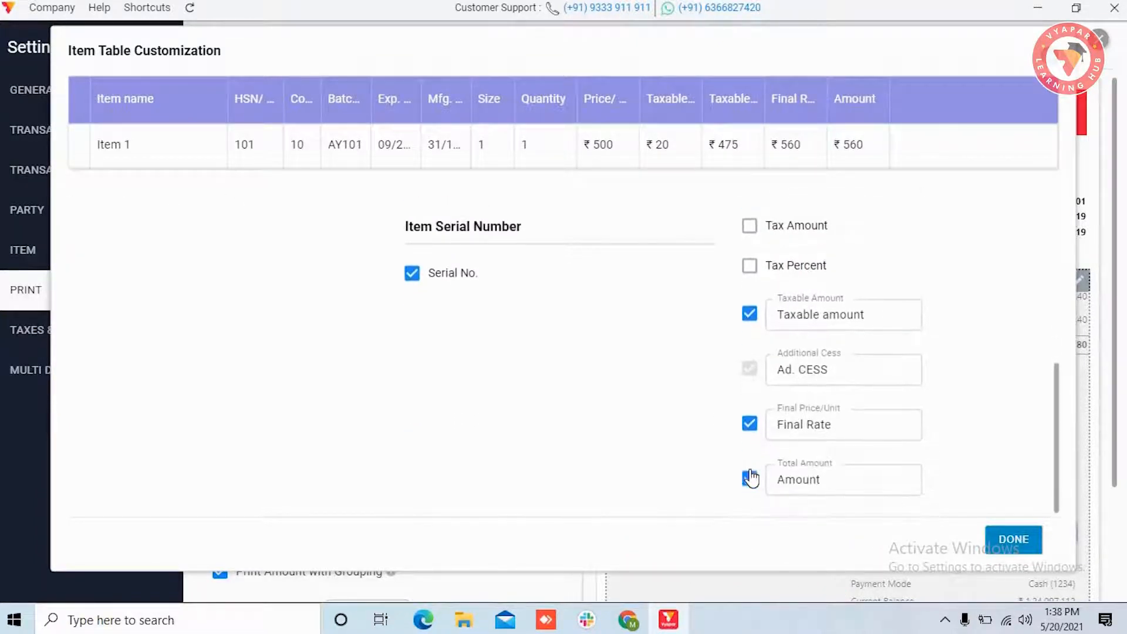
{"action": "scroll", "coordinate": [749, 478], "scroll_direction": "up", "scroll_amount": 2}
{"action": "scroll", "coordinate": [750, 478], "scroll_direction": "up", "scroll_amount": 2}
{"action": "scroll", "coordinate": [750, 478], "scroll_direction": "up", "scroll_amount": 1}
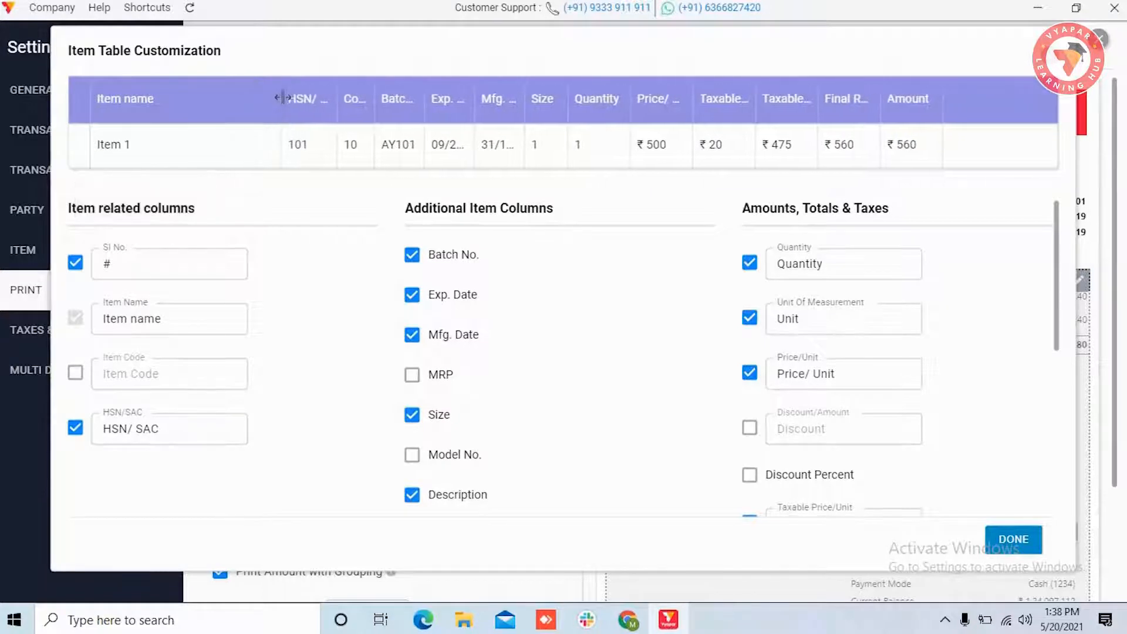
Adjust the Item name column width and save the item table choices with DONE
{"action": "left_click_drag", "start_coordinate": [217, 98], "coordinate": [225, 106]}
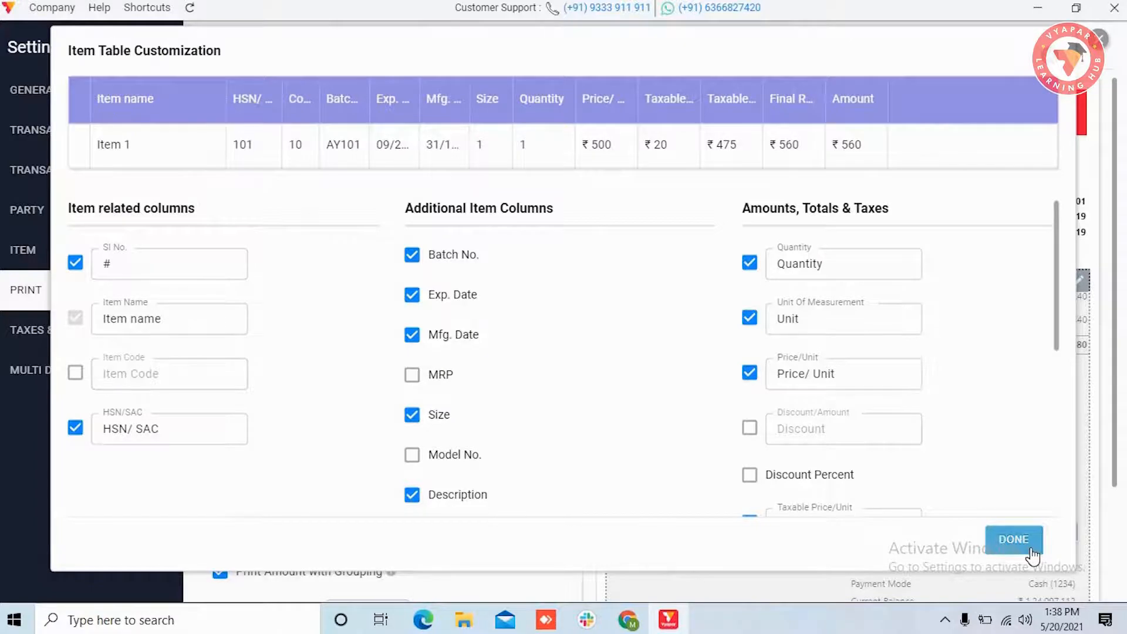
{"action": "left_click", "coordinate": [1014, 539]}
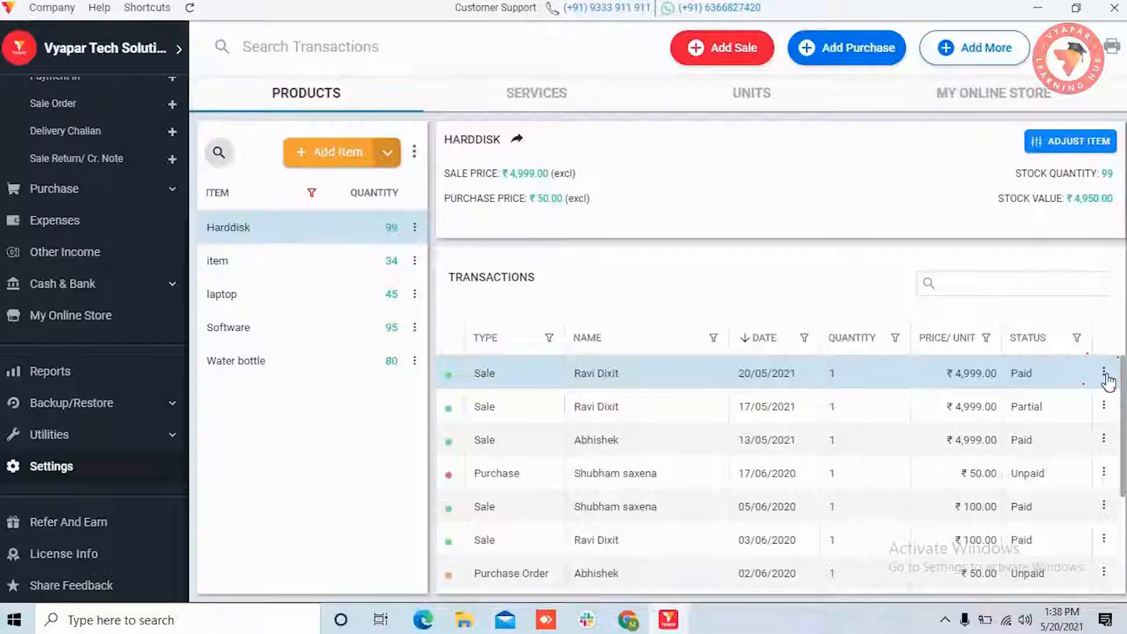
View the latest Harddisk sale invoice as a PDF in Edge
{"action": "left_click", "coordinate": [1106, 374]}
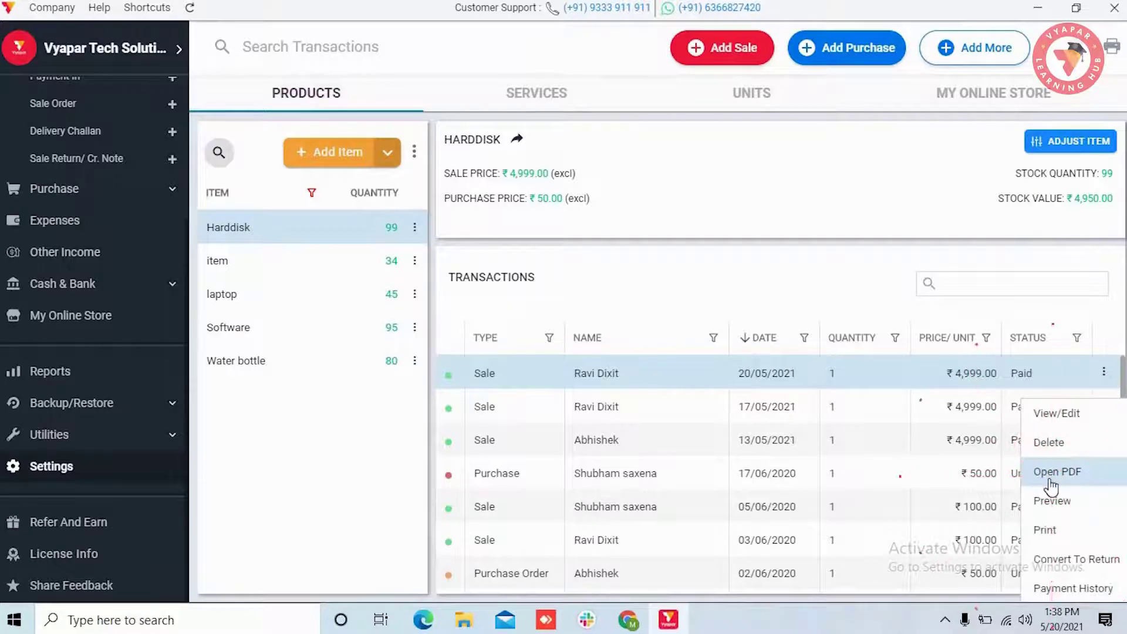
{"action": "left_click", "coordinate": [1057, 472]}
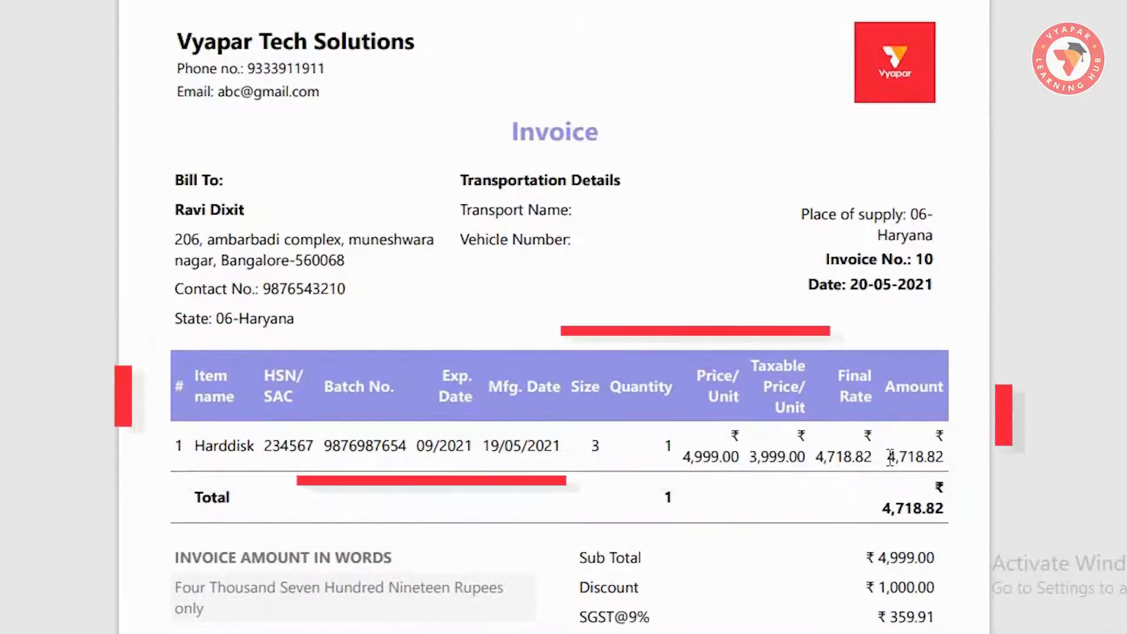
{"action": "scroll", "coordinate": [888, 459], "scroll_direction": "down", "scroll_amount": 3}
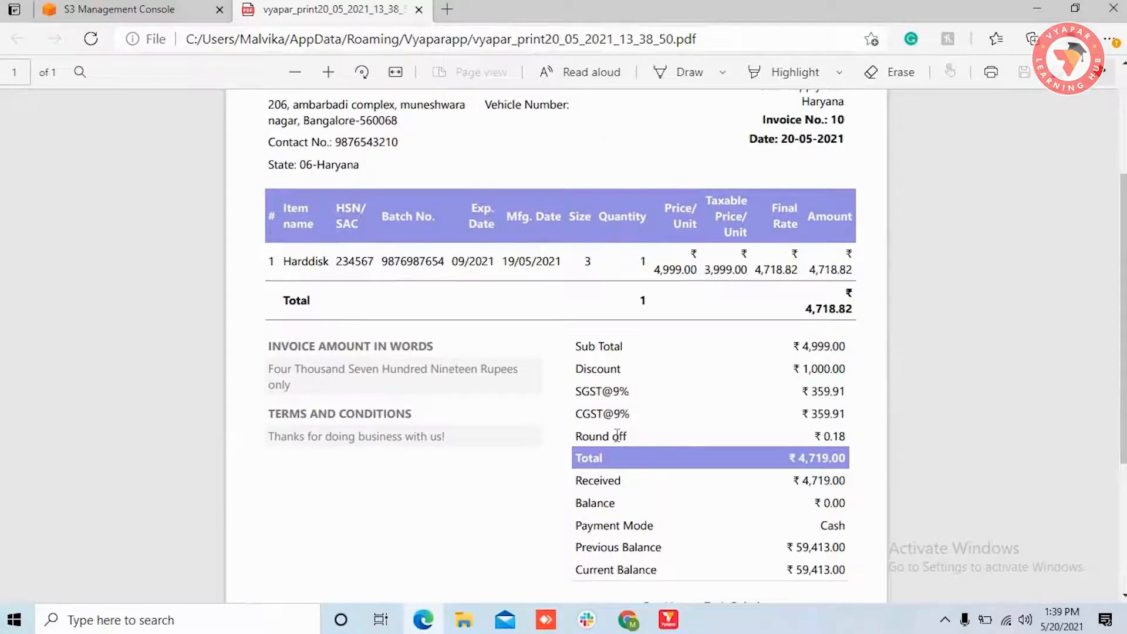
{"action": "scroll", "coordinate": [616, 430], "scroll_direction": "up", "scroll_amount": 3}
{"action": "scroll", "coordinate": [618, 437], "scroll_direction": "up", "scroll_amount": 1}
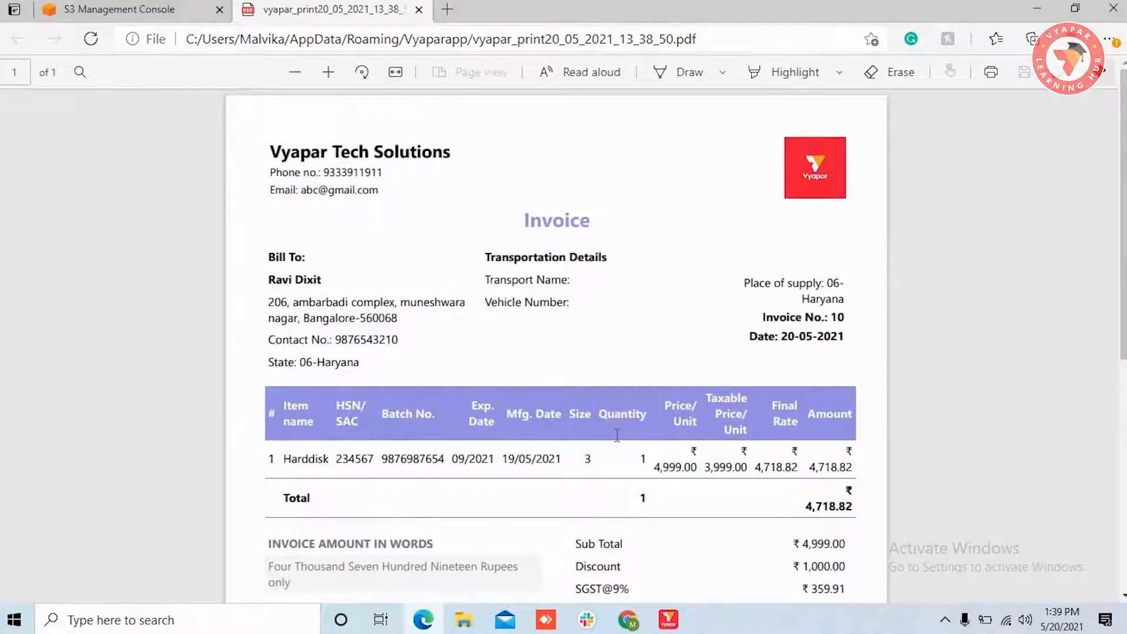